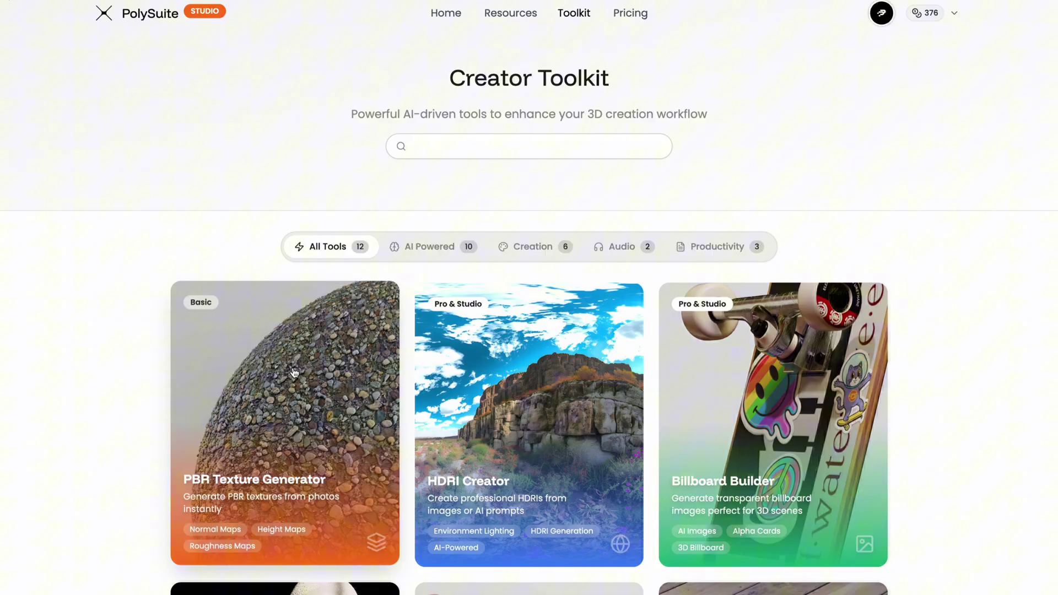
Load the wood-plank photo into the PBR Texture Generator's image editor.
{"action": "left_click", "coordinate": [297, 374]}
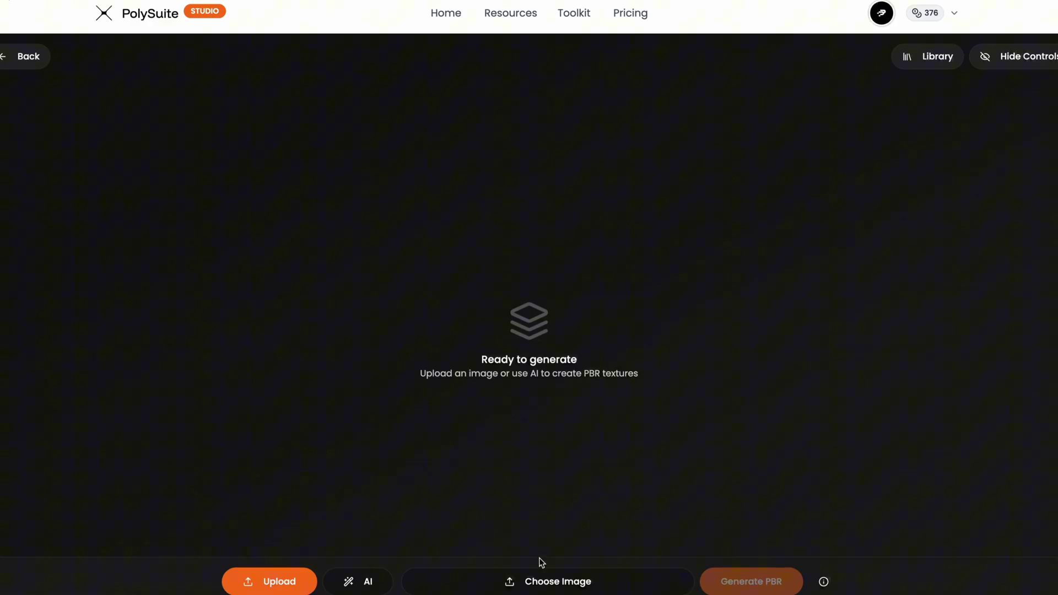
{"action": "left_click", "coordinate": [539, 583]}
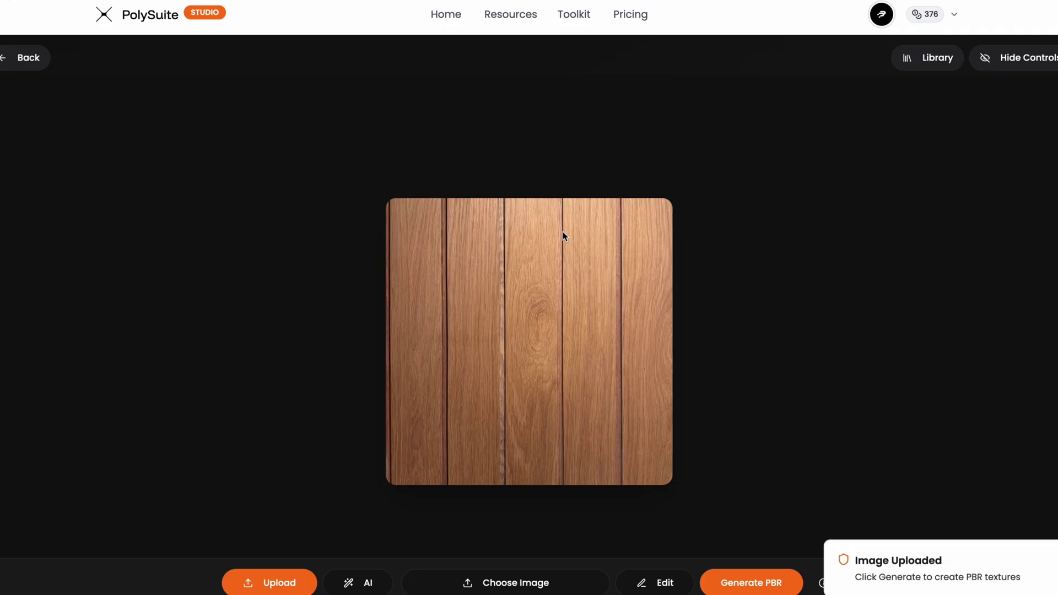
{"action": "left_click", "coordinate": [658, 586]}
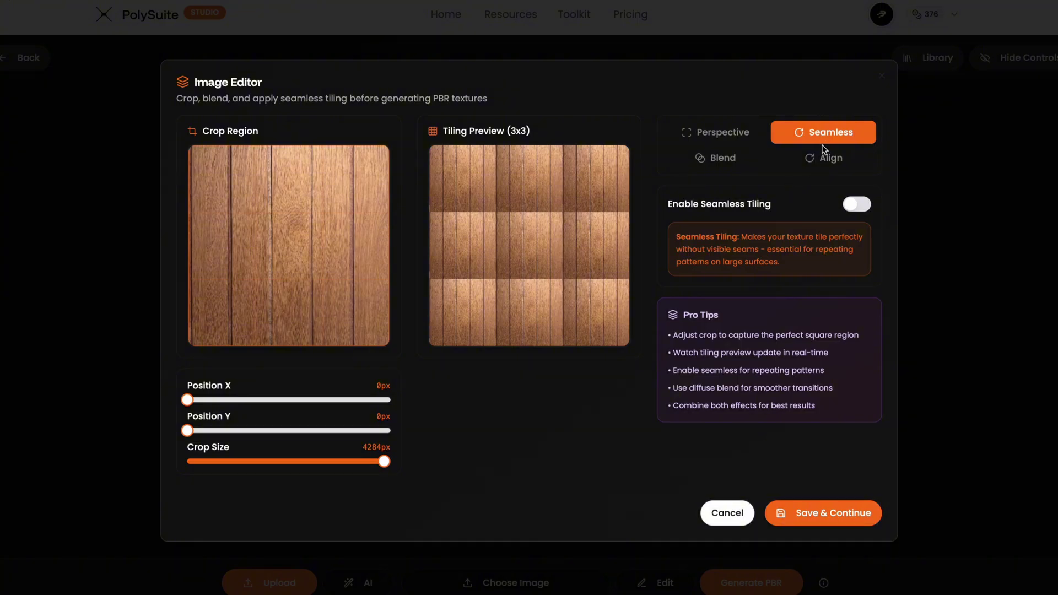
Turn on seamless tiling and 100% lighting normalization for the wood image.
{"action": "left_click", "coordinate": [855, 206]}
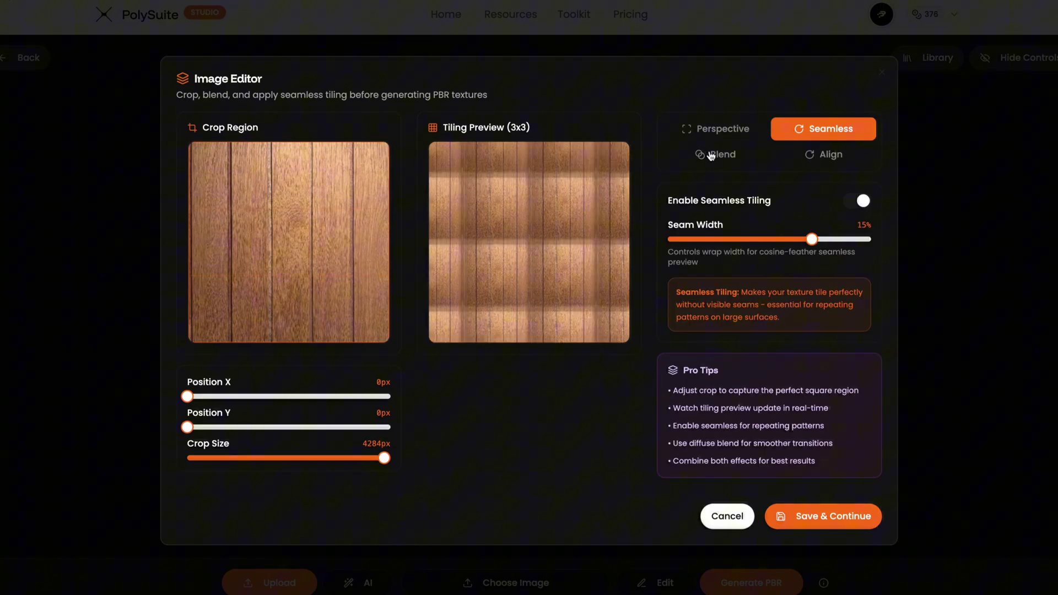
{"action": "left_click", "coordinate": [715, 156]}
{"action": "left_click", "coordinate": [853, 206]}
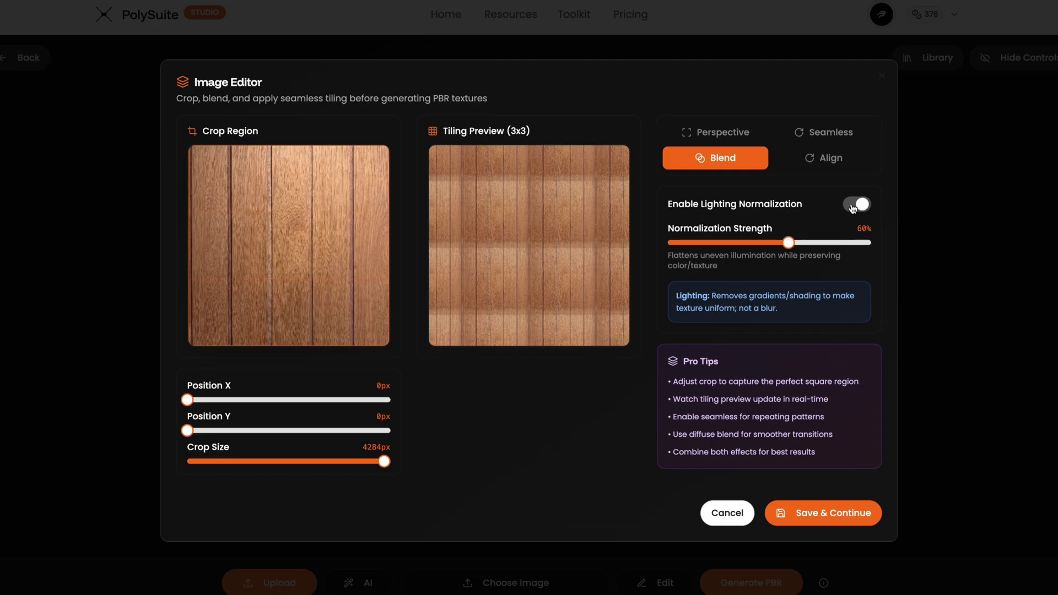
{"action": "mouse_move", "coordinate": [817, 246]}
{"action": "left_mouse_down"}
{"action": "mouse_move", "coordinate": [918, 248]}
{"action": "mouse_move", "coordinate": [652, 236]}
{"action": "mouse_move", "coordinate": [907, 226]}
{"action": "left_mouse_up"}
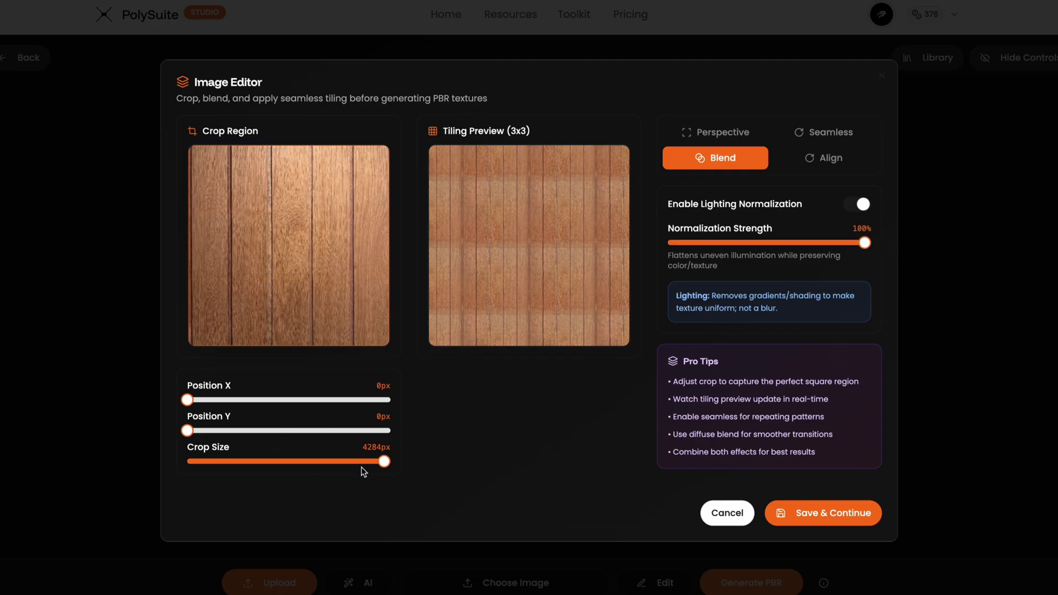
Crop a 2624px square from the wood photo and position it over the planks.
{"action": "left_click_drag", "start_coordinate": [384, 465], "coordinate": [295, 461]}
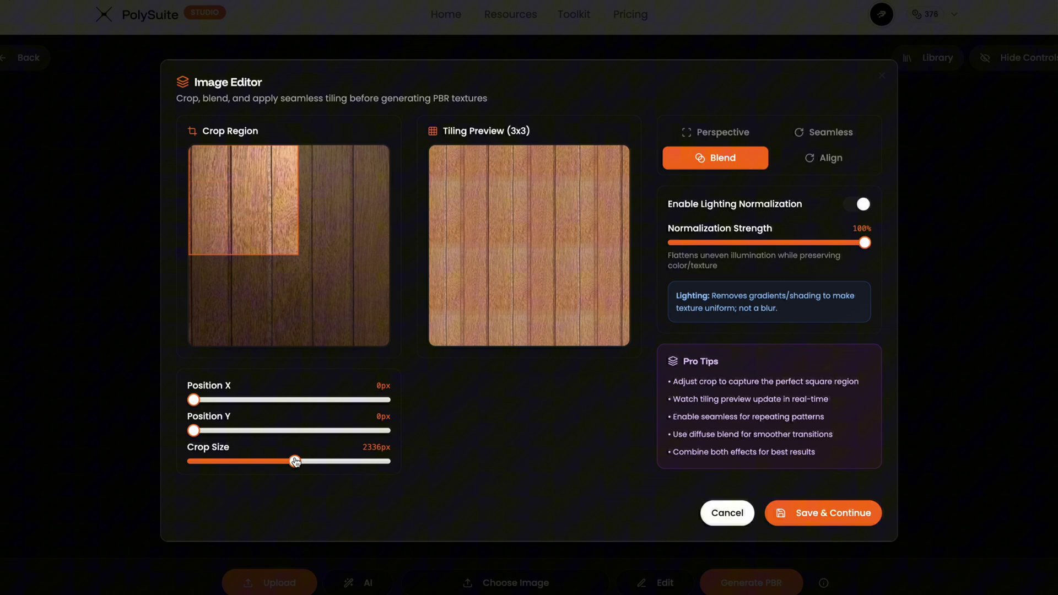
{"action": "left_click", "coordinate": [293, 425]}
{"action": "left_click_drag", "start_coordinate": [284, 400], "coordinate": [232, 407]}
{"action": "left_click", "coordinate": [251, 400]}
{"action": "left_click", "coordinate": [308, 462]}
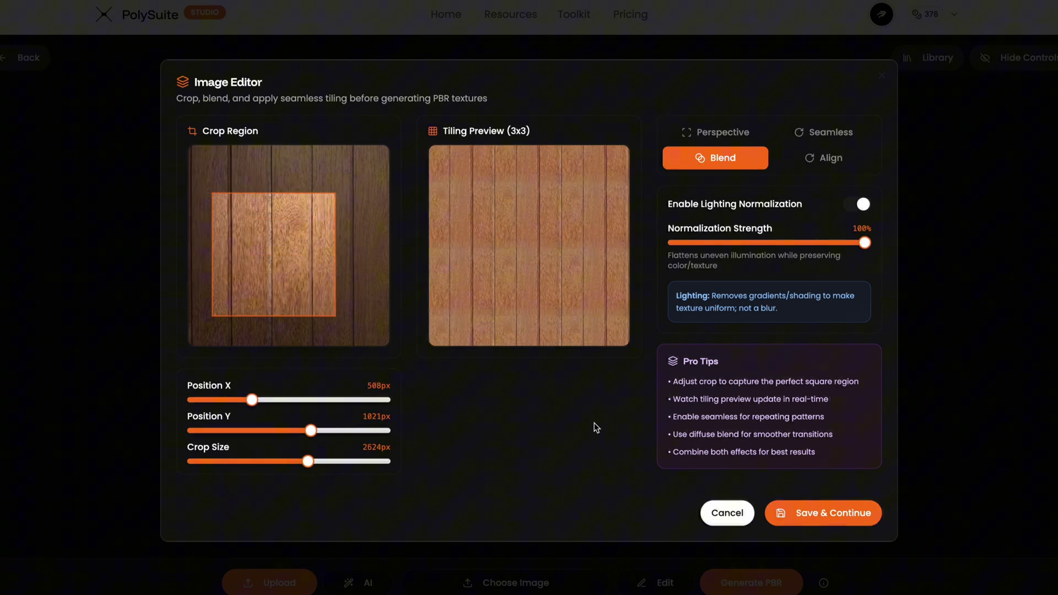
Save the wood edit, generate its PBR maps and tile them 7 times.
{"action": "left_click", "coordinate": [819, 472]}
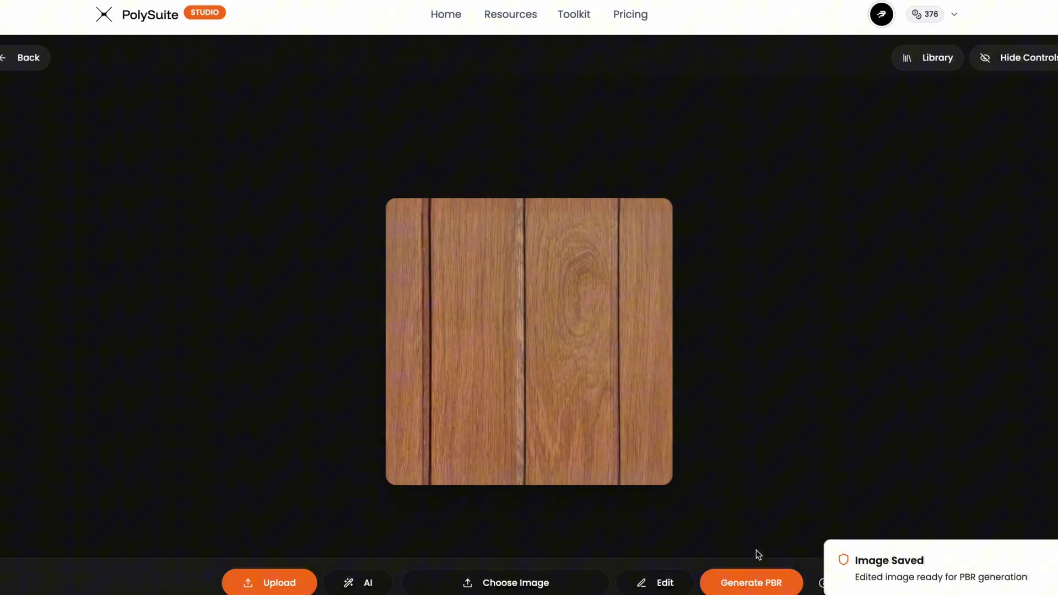
{"action": "left_click", "coordinate": [738, 585]}
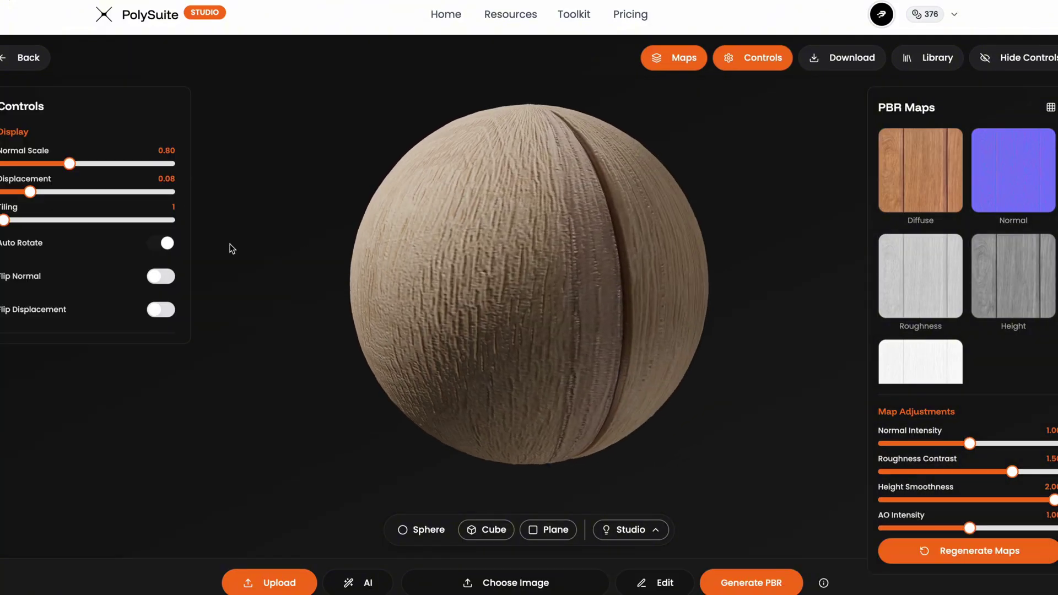
{"action": "left_click_drag", "start_coordinate": [5, 221], "coordinate": [113, 231]}
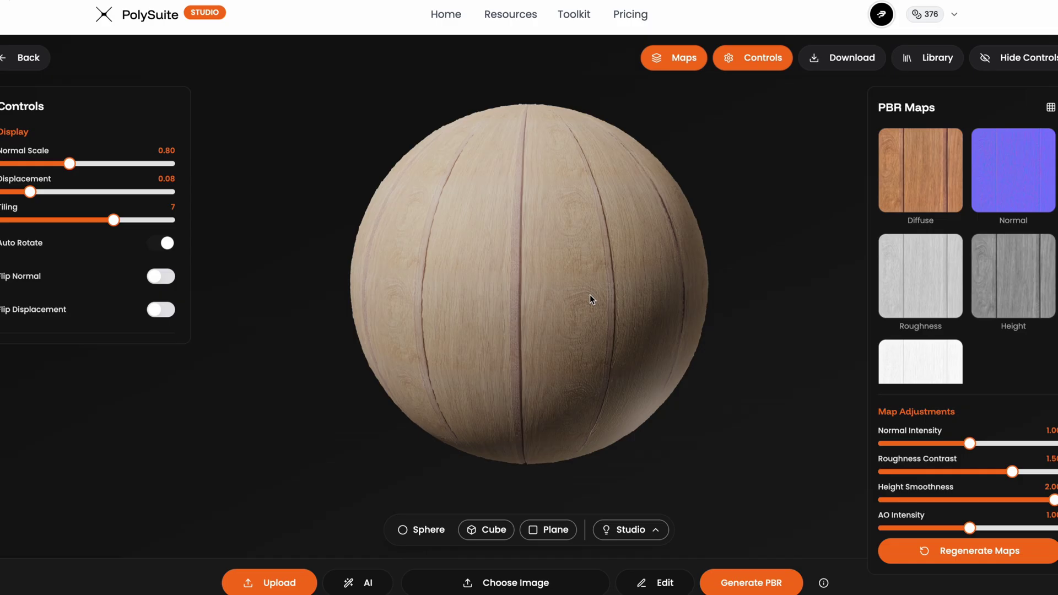
Deepen displacement to 0.13 and flip the normal map, inspecting the sphere.
{"action": "left_click_drag", "start_coordinate": [30, 191], "coordinate": [46, 192]}
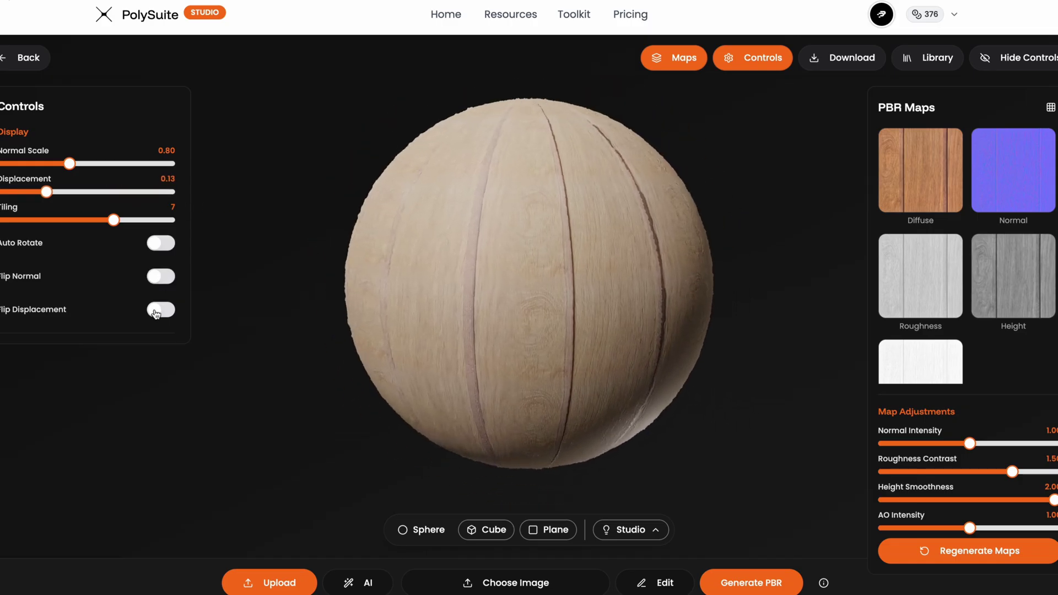
{"action": "left_click", "coordinate": [156, 314]}
{"action": "left_click", "coordinate": [156, 312]}
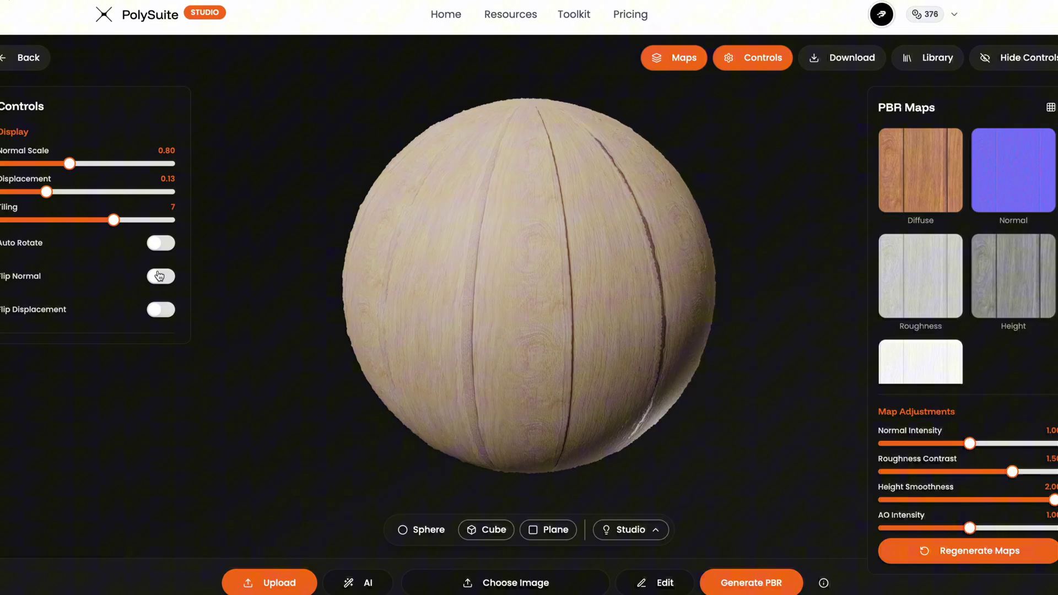
{"action": "left_click", "coordinate": [159, 276]}
{"action": "left_click_drag", "start_coordinate": [588, 235], "coordinate": [702, 281]}
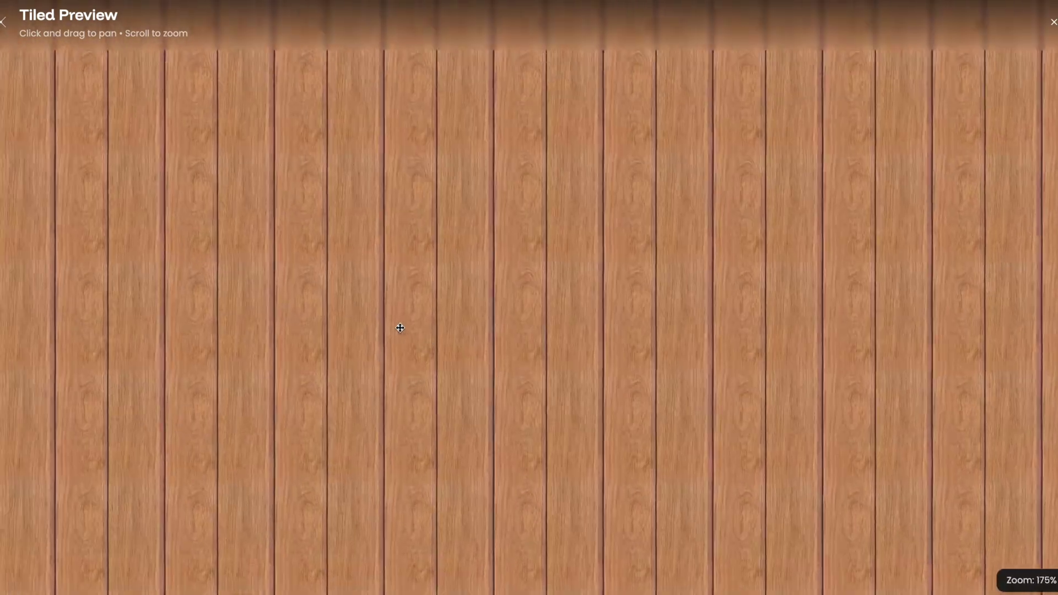
Close the wood tiled preview and return to the sphere.
{"action": "left_click", "coordinate": [1053, 22]}
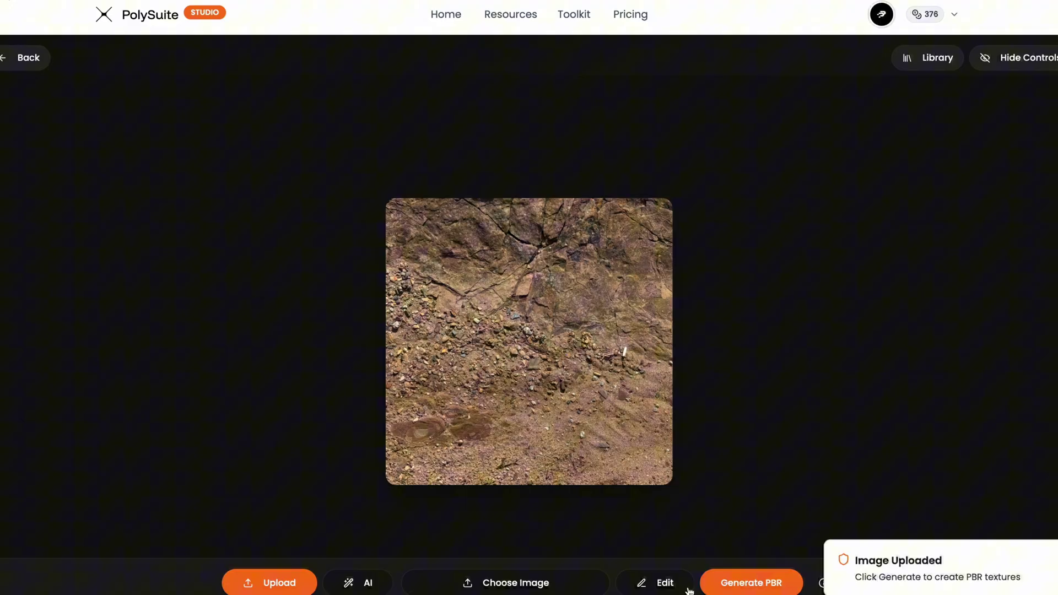
Give the rock photo 100% lighting normalization and a 1920px upper-right crop, then save.
{"action": "left_click", "coordinate": [688, 589]}
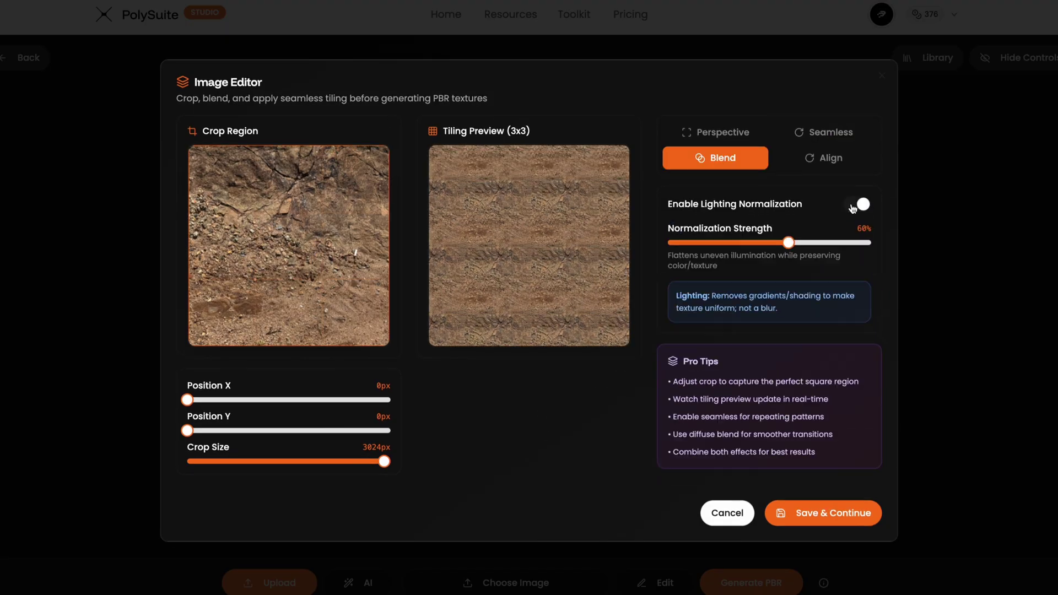
{"action": "left_click_drag", "start_coordinate": [787, 242], "coordinate": [864, 242]}
{"action": "left_click_drag", "start_coordinate": [384, 461], "coordinate": [311, 461]}
{"action": "left_click_drag", "start_coordinate": [192, 399], "coordinate": [345, 400]}
{"action": "mouse_move", "coordinate": [193, 430]}
{"action": "left_mouse_down"}
{"action": "mouse_move", "coordinate": [283, 430]}
{"action": "mouse_move", "coordinate": [195, 431]}
{"action": "left_mouse_up"}
{"action": "left_click_drag", "start_coordinate": [345, 399], "coordinate": [267, 399]}
{"action": "left_click_drag", "start_coordinate": [193, 430], "coordinate": [408, 432]}
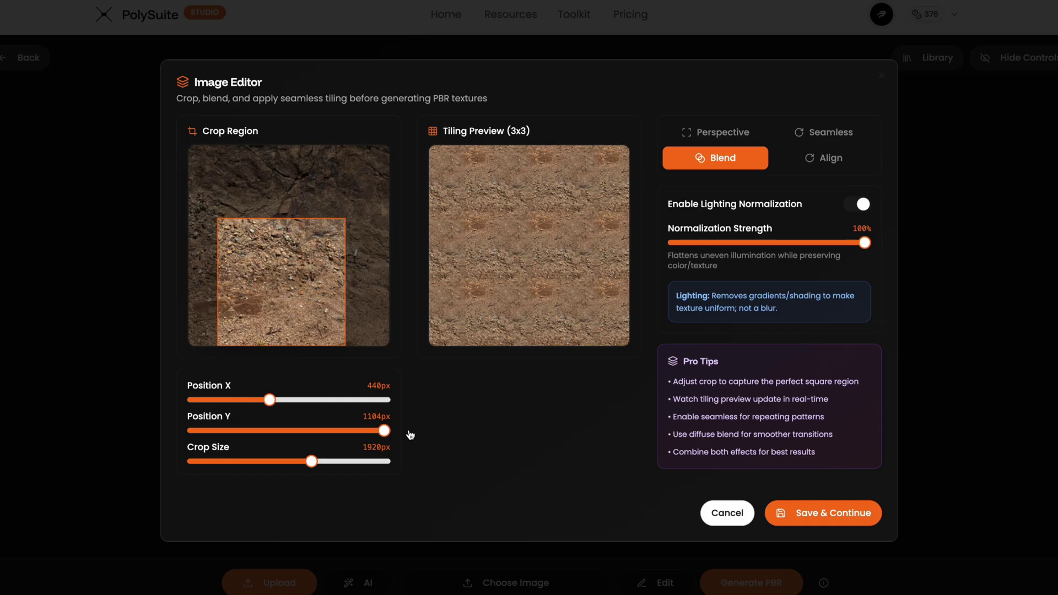
{"action": "left_click_drag", "start_coordinate": [267, 399], "coordinate": [225, 438]}
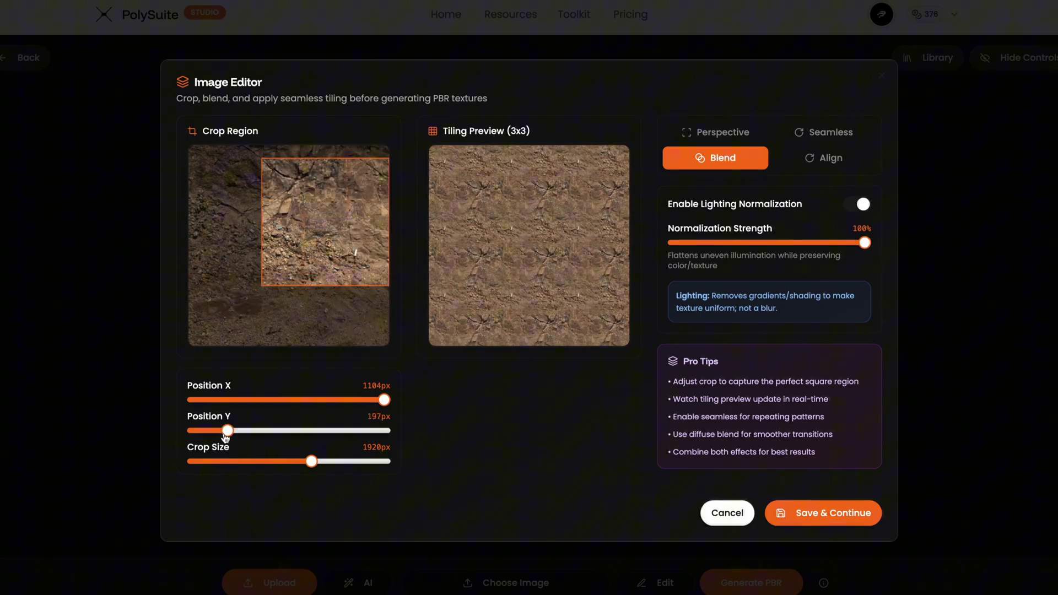
{"action": "left_click", "coordinate": [838, 522]}
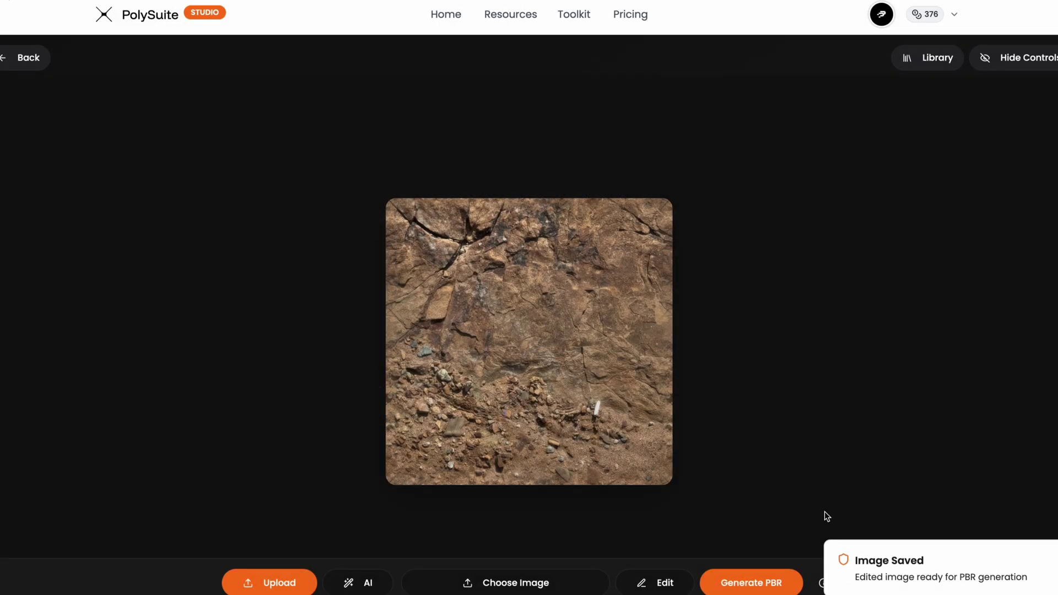
Generate rock PBR maps with tiling 6 and displacement lowered to 0.06.
{"action": "left_click", "coordinate": [762, 583]}
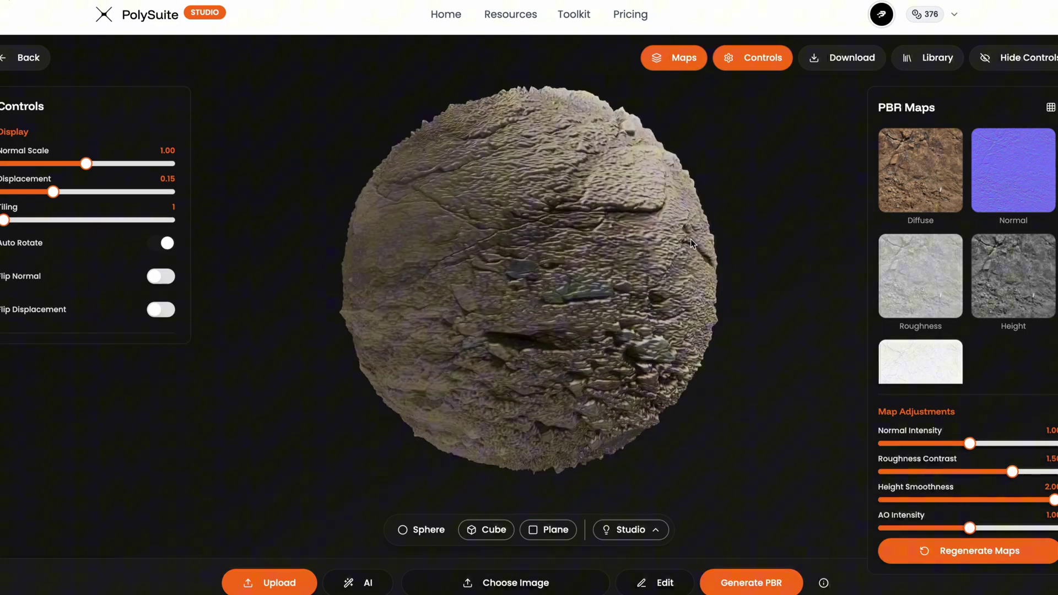
{"action": "left_click_drag", "start_coordinate": [4, 220], "coordinate": [95, 219]}
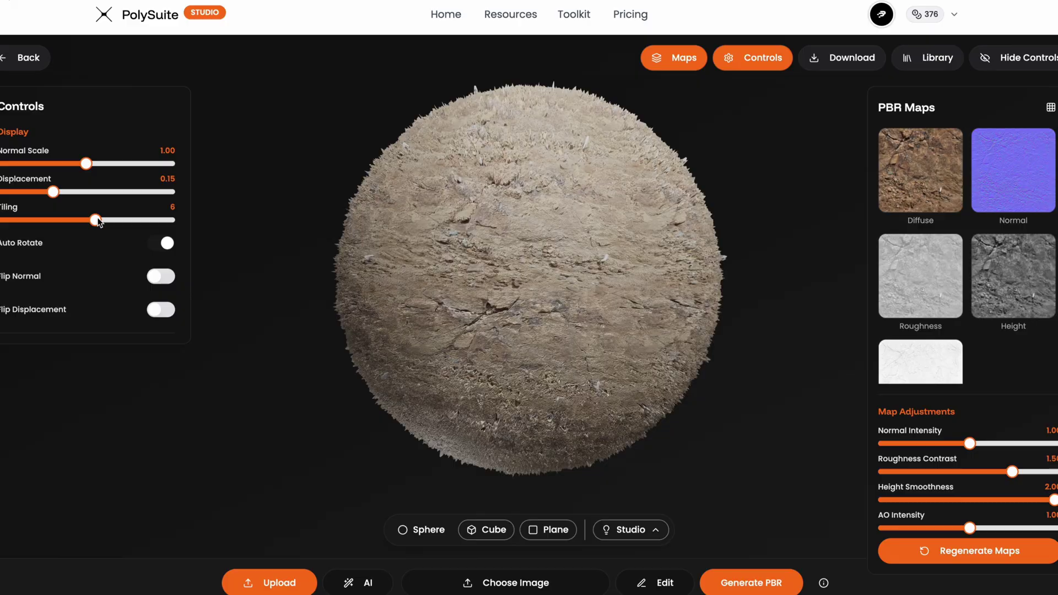
{"action": "left_click_drag", "start_coordinate": [52, 191], "coordinate": [23, 192]}
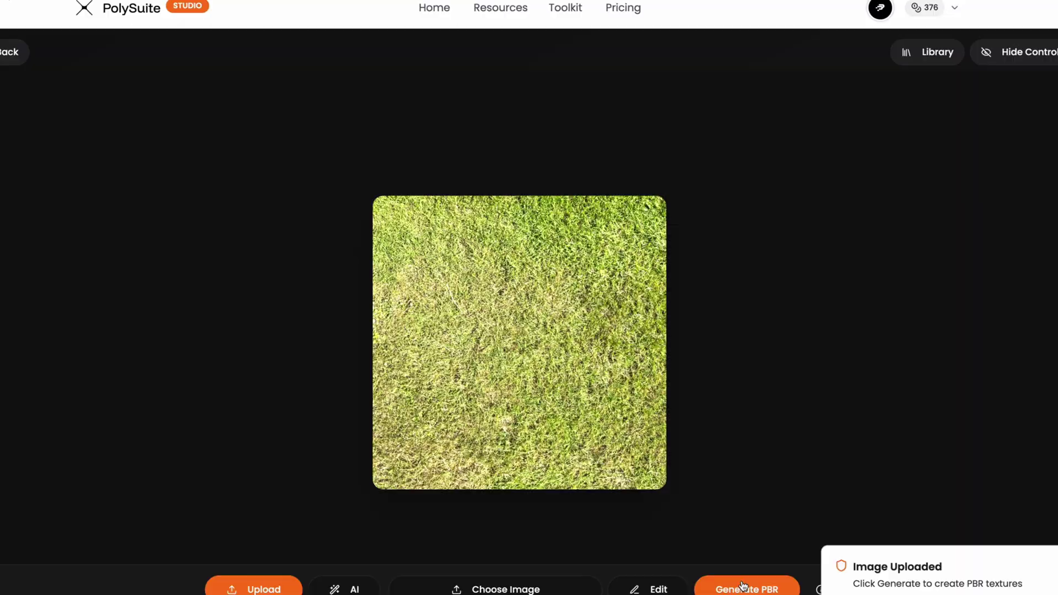
Edit the grass photo with lighting normalization, 36° rotation and horizontal skew, then save.
{"action": "left_click", "coordinate": [665, 583]}
{"action": "left_click", "coordinate": [715, 157]}
{"action": "left_click", "coordinate": [857, 204]}
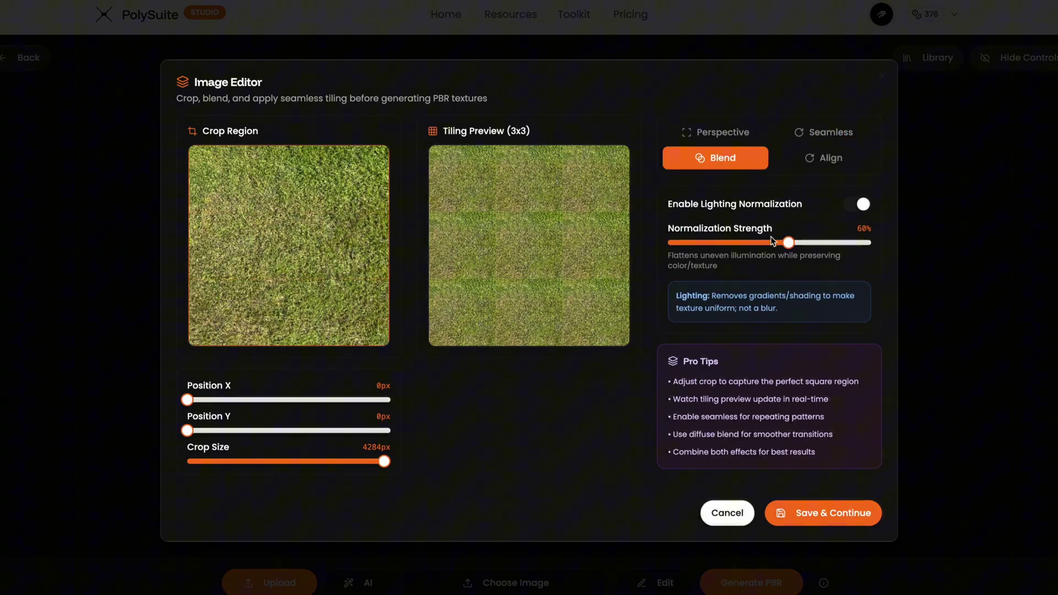
{"action": "left_click", "coordinate": [823, 132]}
{"action": "left_click", "coordinate": [818, 160]}
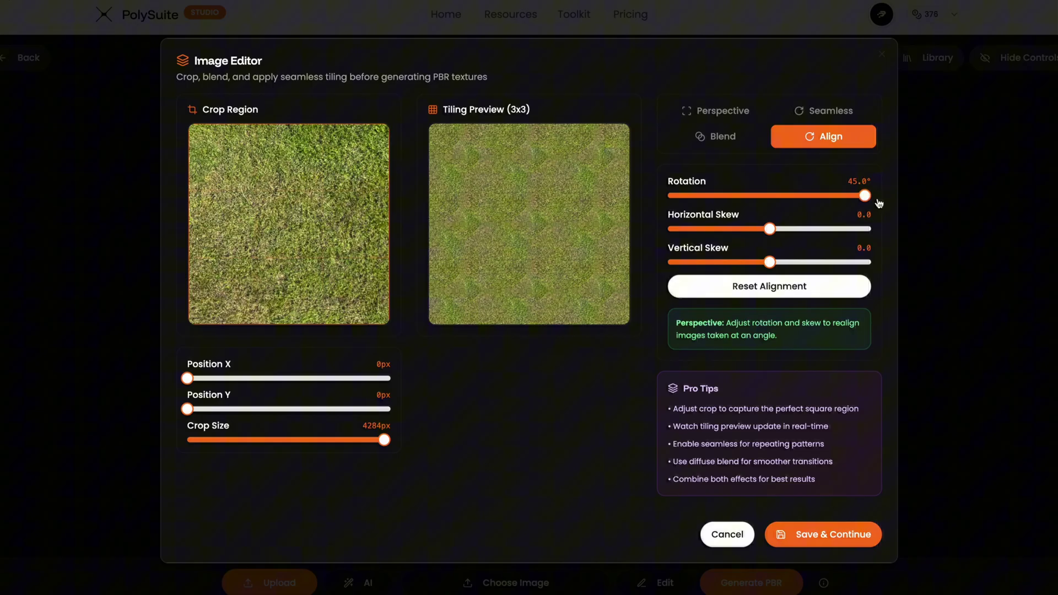
{"action": "left_click_drag", "start_coordinate": [779, 229], "coordinate": [719, 236]}
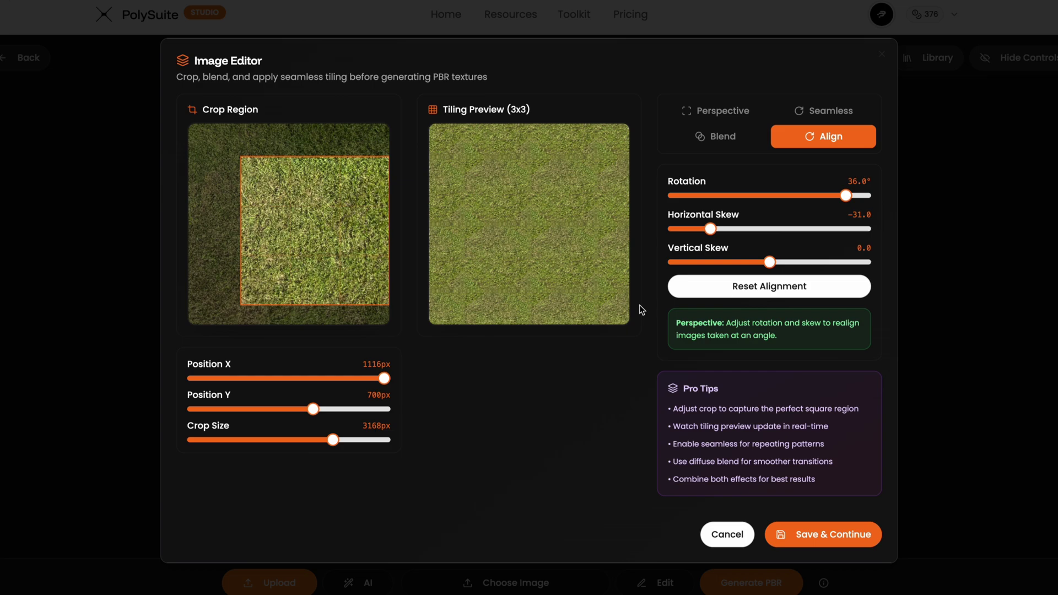
{"action": "left_click", "coordinate": [825, 534]}
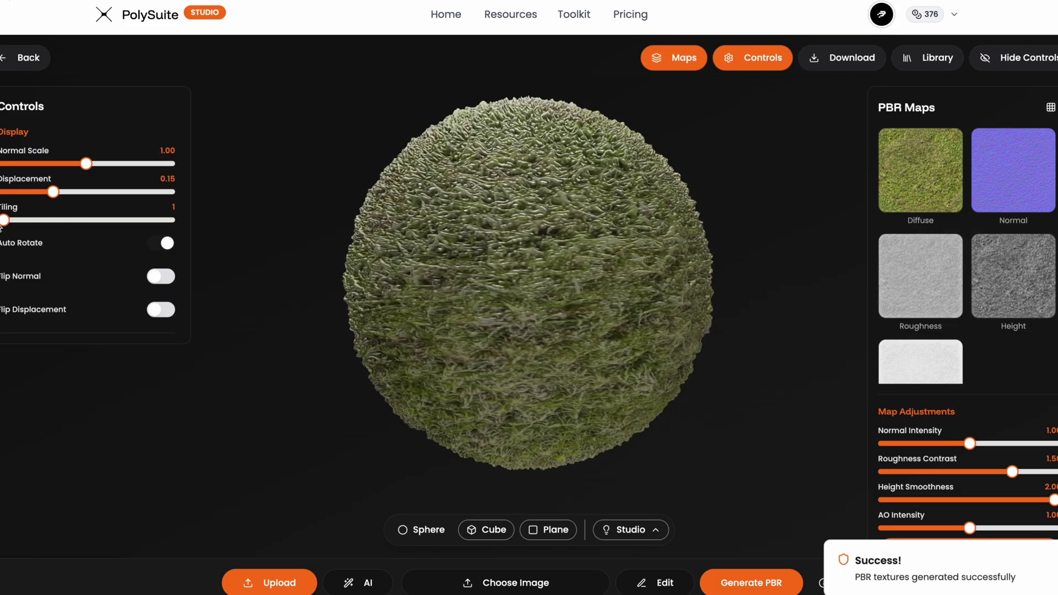
Raise the grass texture's tiling to 4 on the sphere.
{"action": "left_click_drag", "start_coordinate": [17, 219], "coordinate": [58, 220]}
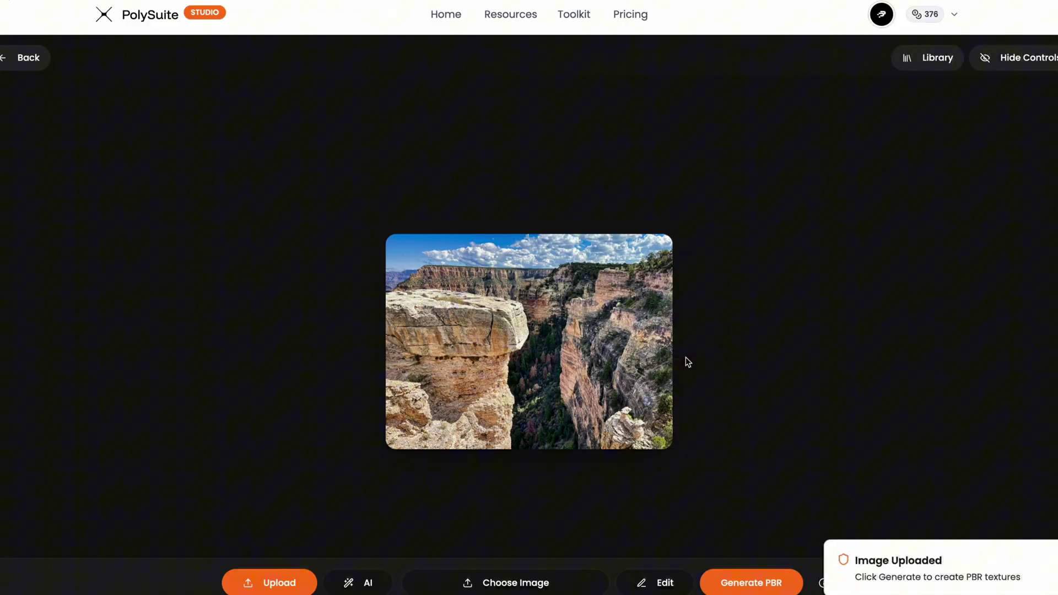
Perspective-correct a rock patch of the cliff photo into a 1024px square.
{"action": "left_click", "coordinate": [644, 588]}
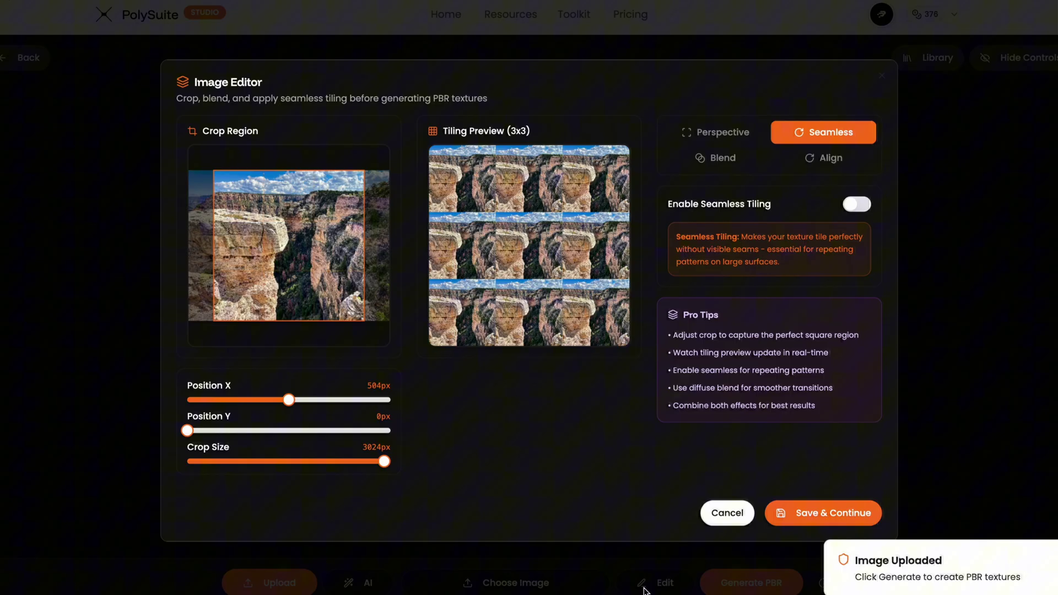
{"action": "left_click", "coordinate": [716, 135]}
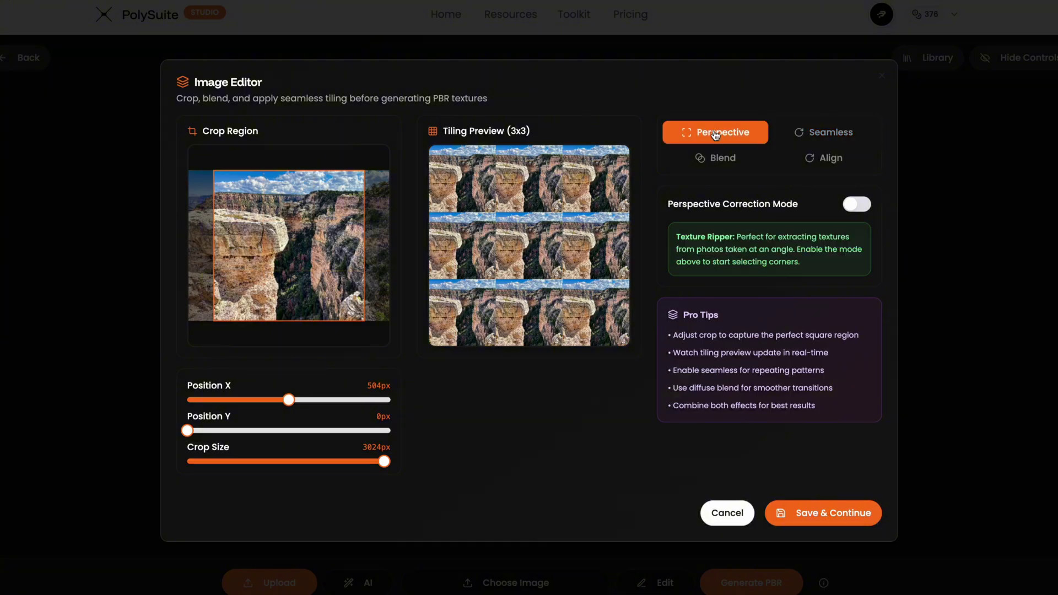
{"action": "left_click", "coordinate": [856, 206]}
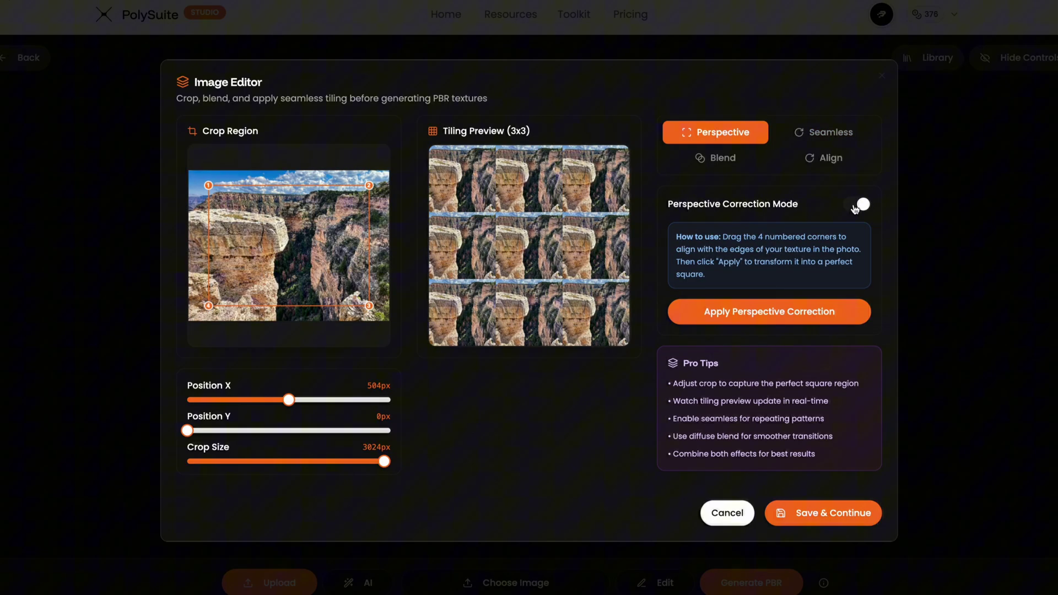
{"action": "left_click_drag", "start_coordinate": [369, 305], "coordinate": [291, 287]}
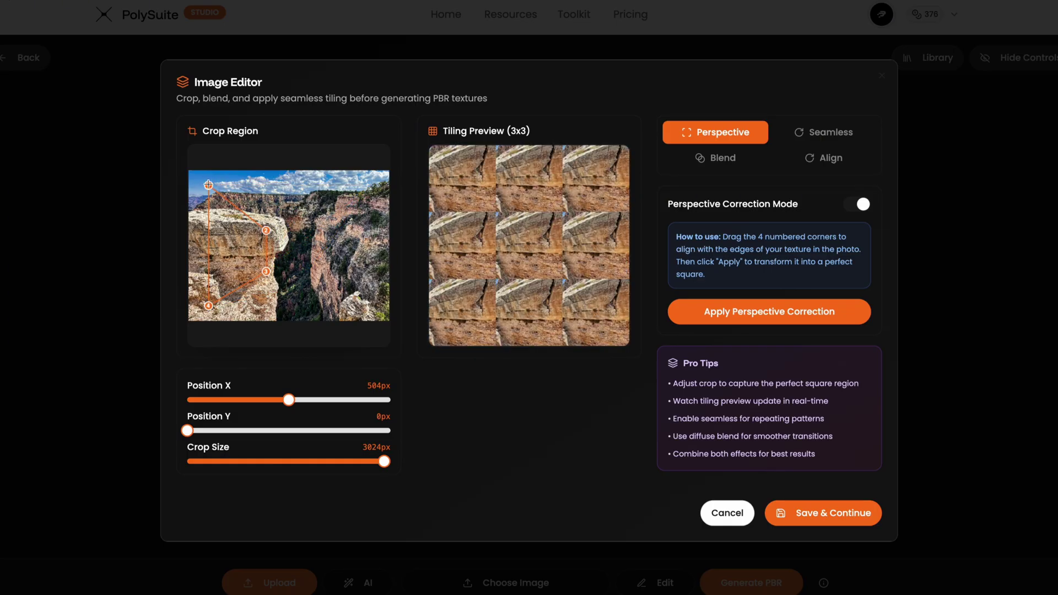
{"action": "left_click_drag", "start_coordinate": [215, 230], "coordinate": [211, 230]}
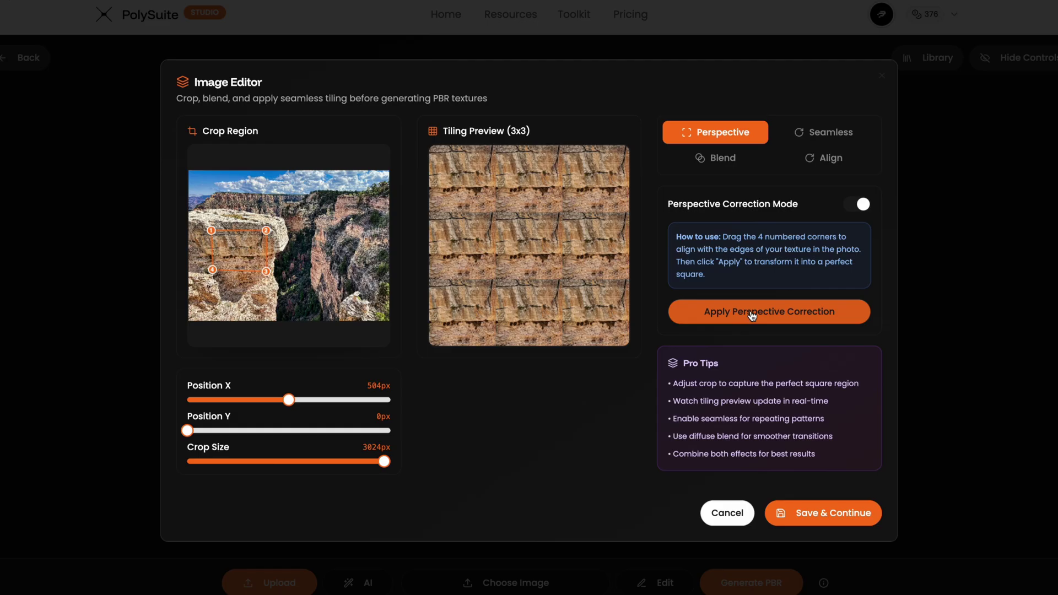
{"action": "left_click", "coordinate": [754, 316]}
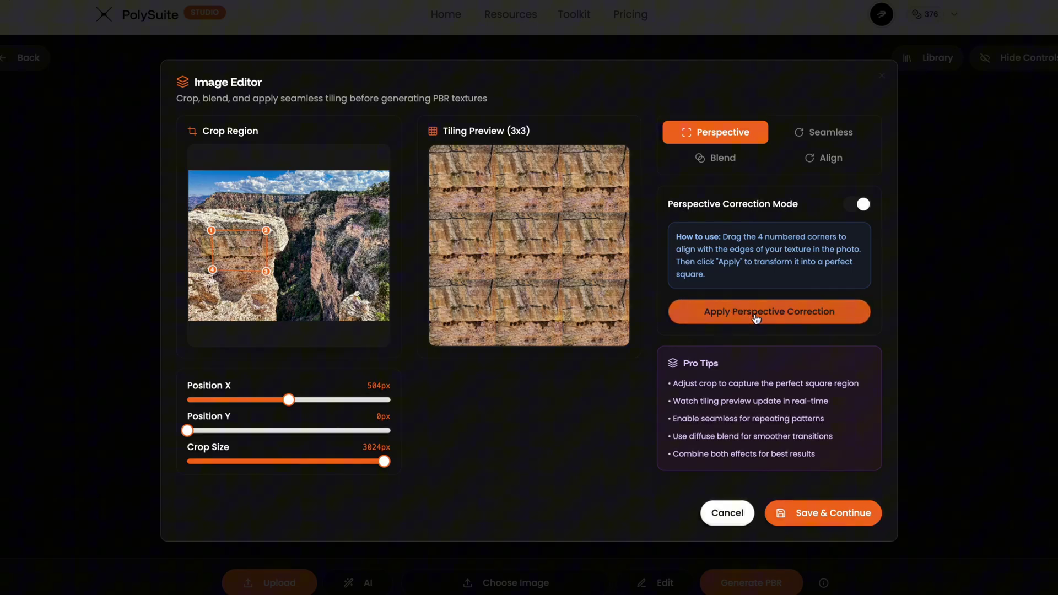
Enable seamless tiling for the rock square and check its blend and align settings.
{"action": "left_click", "coordinate": [823, 132]}
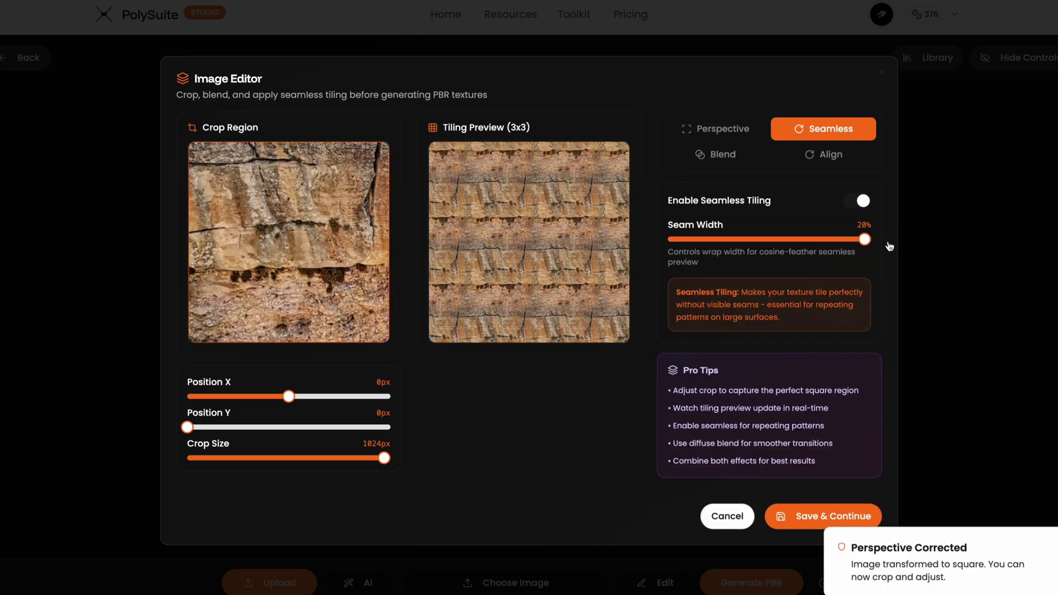
{"action": "left_click", "coordinate": [715, 157]}
{"action": "left_click", "coordinate": [826, 158]}
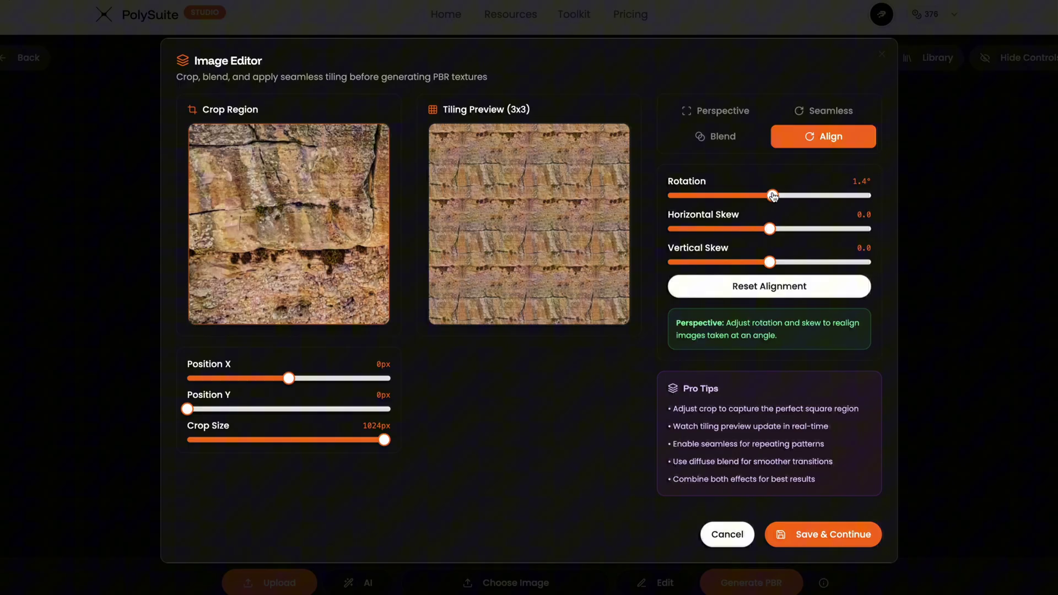
Generate the cliff rock PBR maps and orbit and zoom the sphere to inspect them.
{"action": "left_click", "coordinate": [808, 535]}
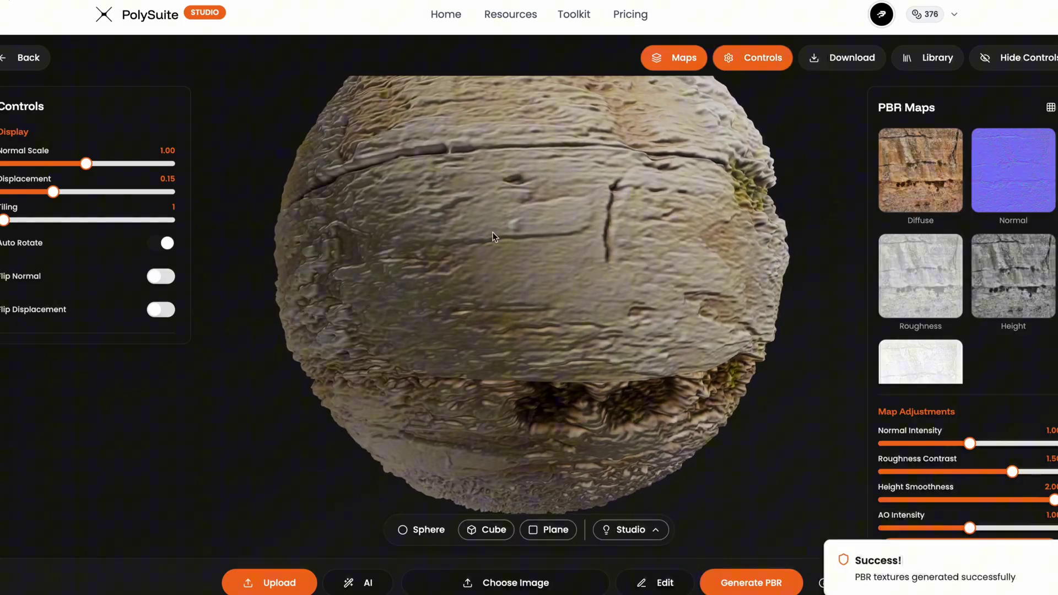
{"action": "left_click_drag", "start_coordinate": [473, 252], "coordinate": [488, 181]}
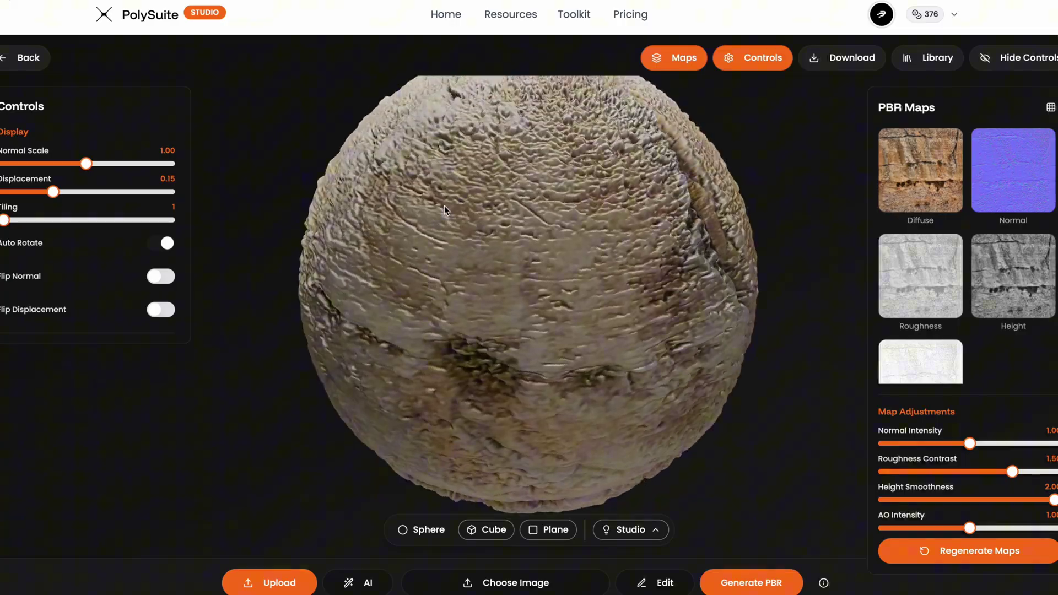
{"action": "scroll", "coordinate": [444, 210], "scroll_direction": "down", "scroll_amount": 3}
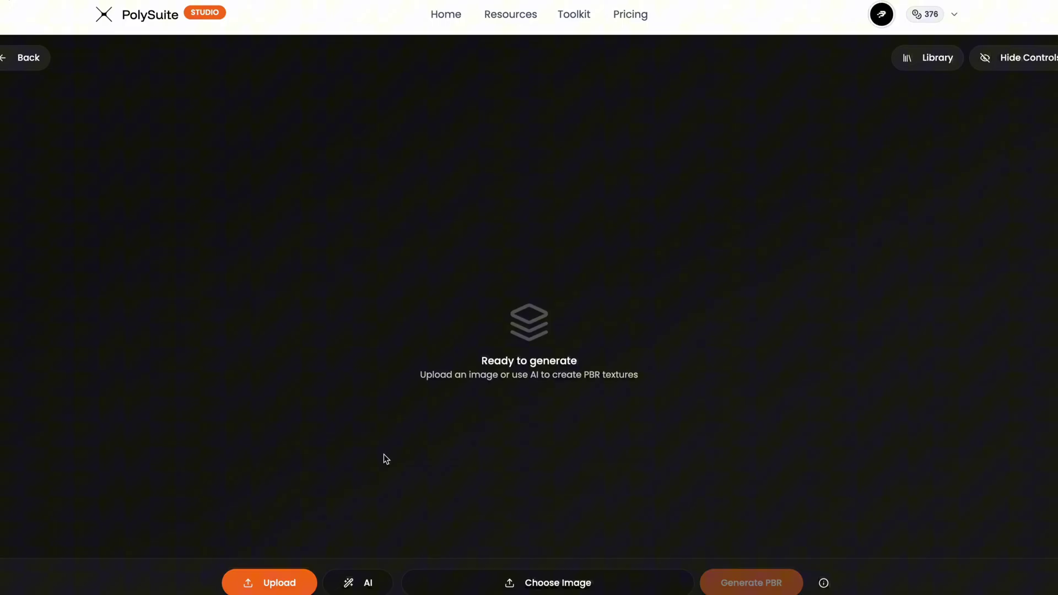
Generate an 'ancient stone wall' texture with AI from a text description.
{"action": "left_click", "coordinate": [362, 585]}
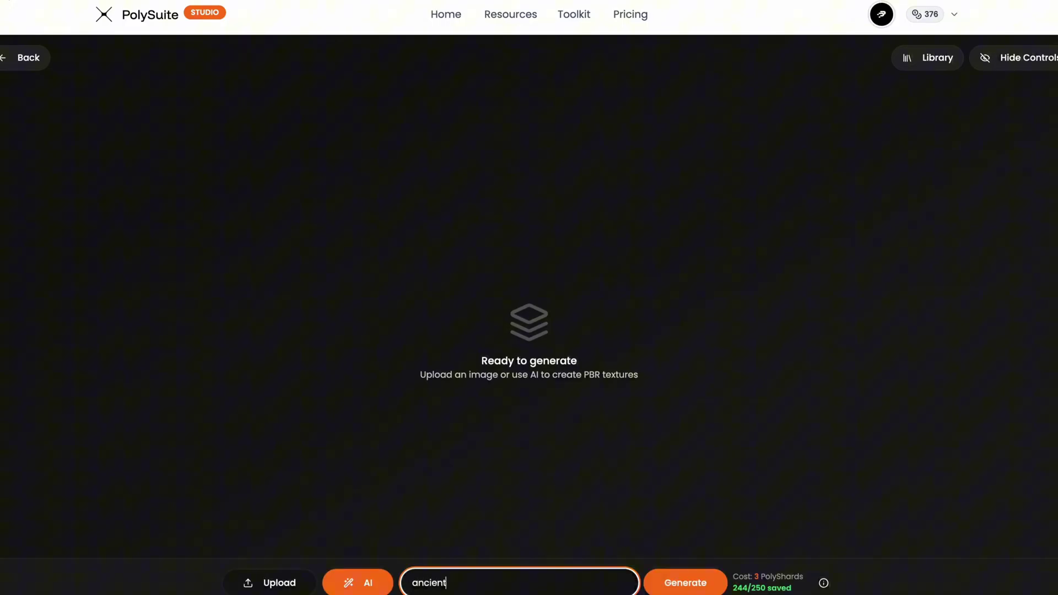
{"action": "left_click", "coordinate": [704, 587]}
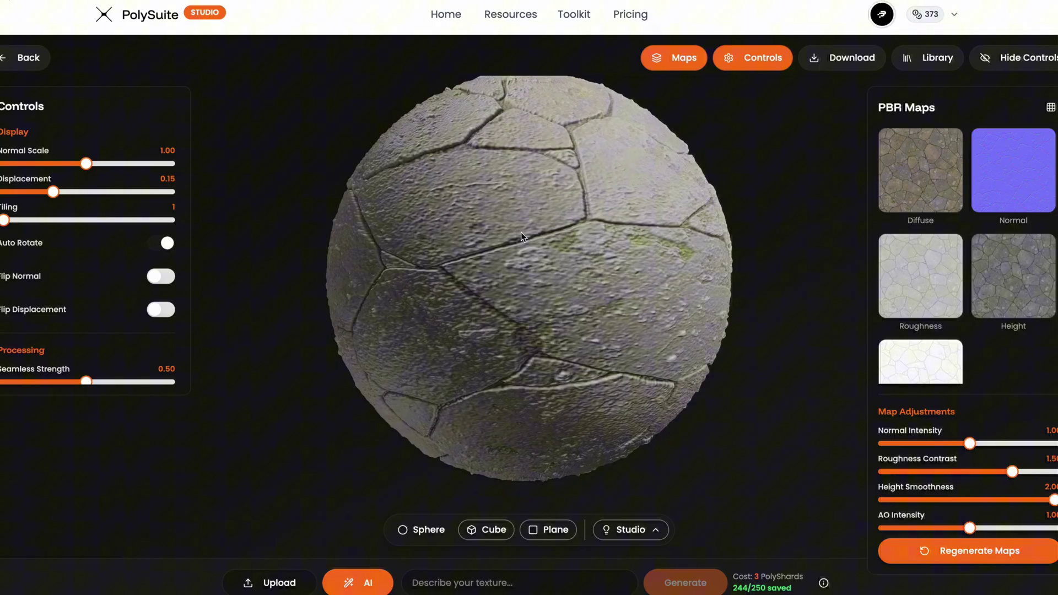
Try 0.30 displacement, set tiling to 2, check the tiled diffuse map, and preview the stone wall on a plane.
{"action": "left_click", "coordinate": [104, 193]}
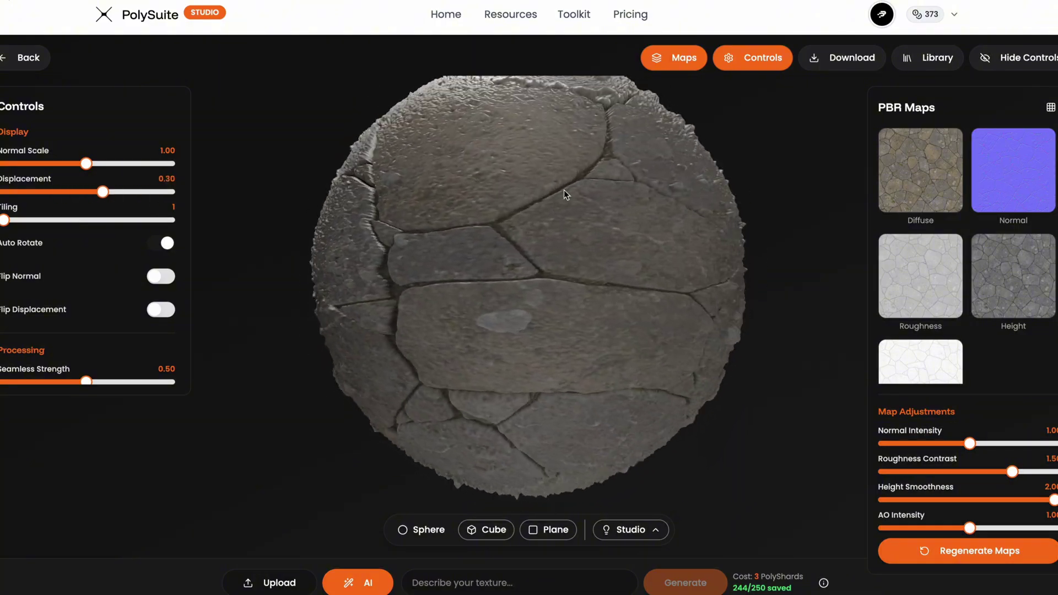
{"action": "left_click", "coordinate": [77, 220]}
{"action": "left_click", "coordinate": [920, 170]}
{"action": "scroll", "coordinate": [574, 392], "scroll_direction": "down", "scroll_amount": 5}
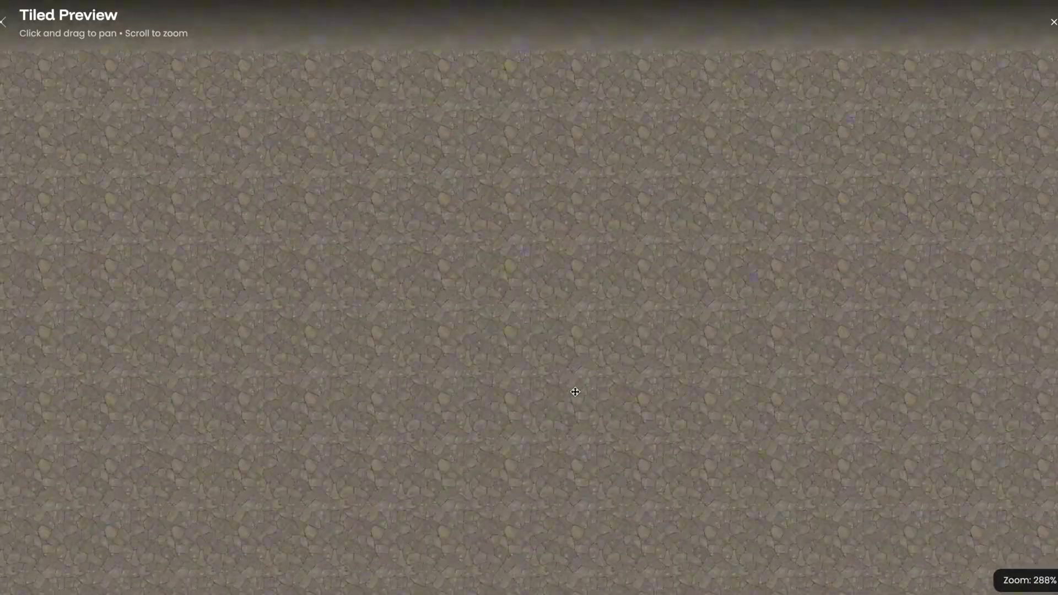
{"action": "scroll", "coordinate": [575, 392], "scroll_direction": "up", "scroll_amount": 5}
{"action": "scroll", "coordinate": [575, 392], "scroll_direction": "down", "scroll_amount": 2}
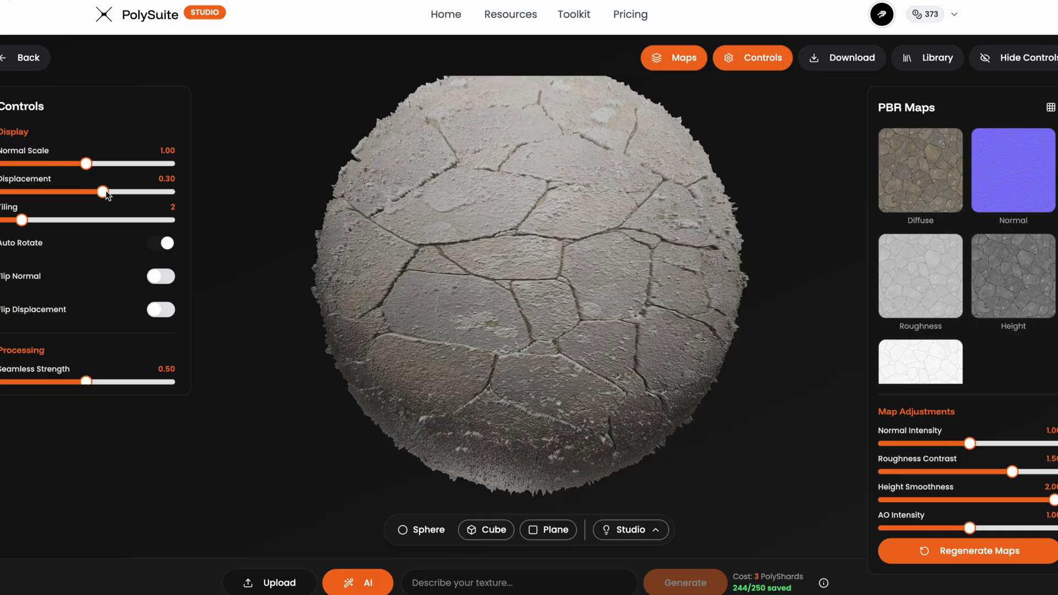
{"action": "left_click", "coordinate": [546, 529]}
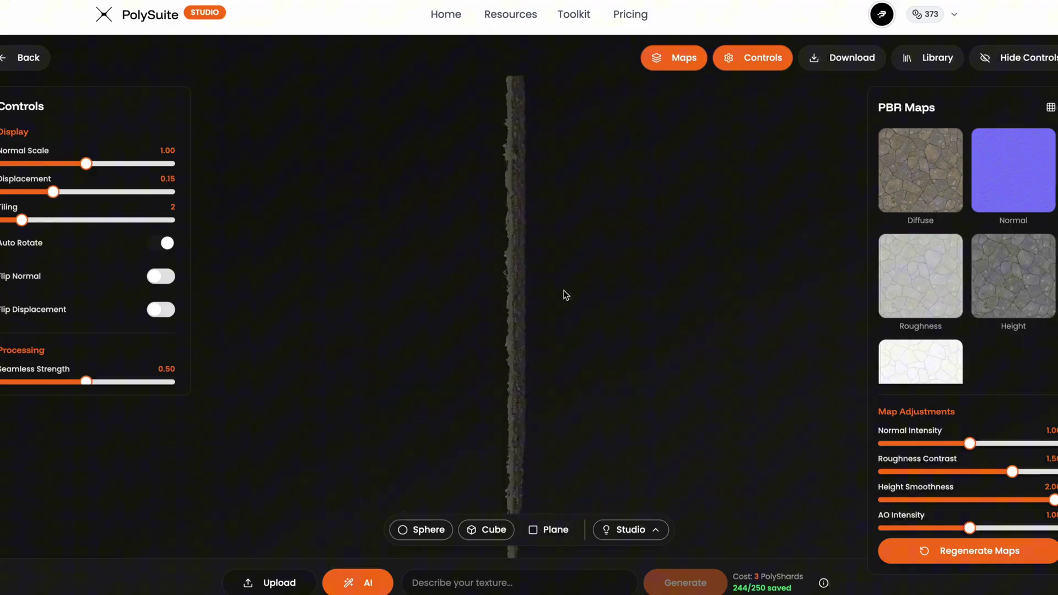